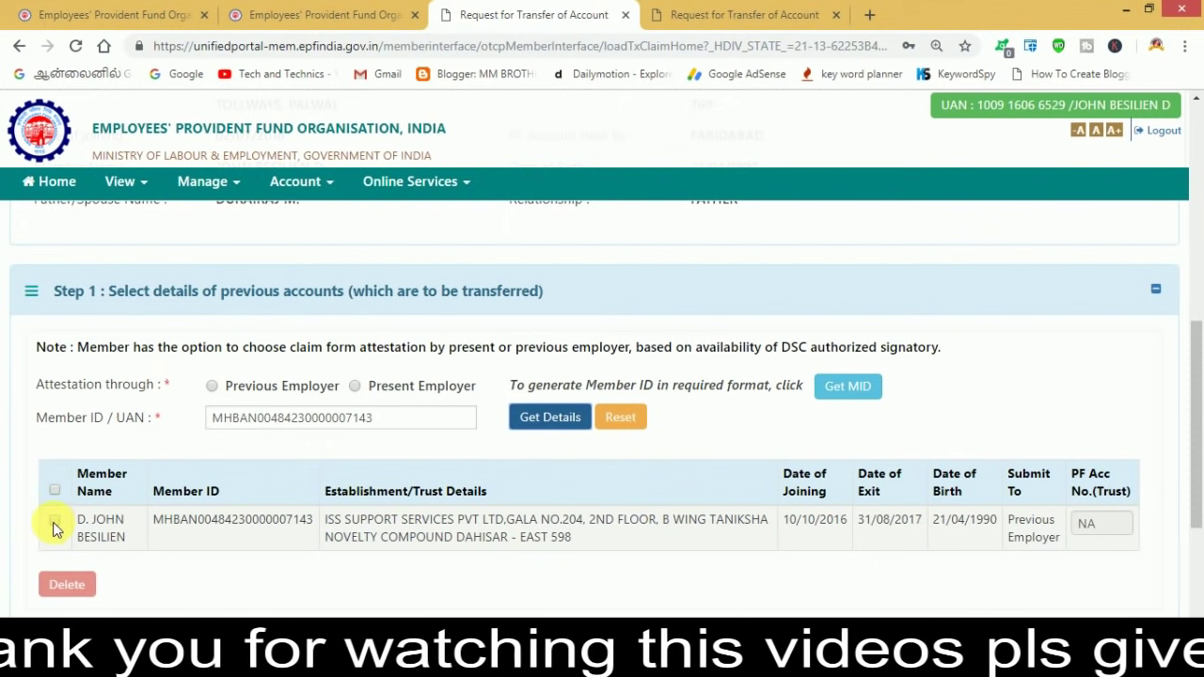
Step: Select the listed previous account for transfer and request an OTP to the registered mobile number
{"action": "left_click", "coordinate": [54, 523]}
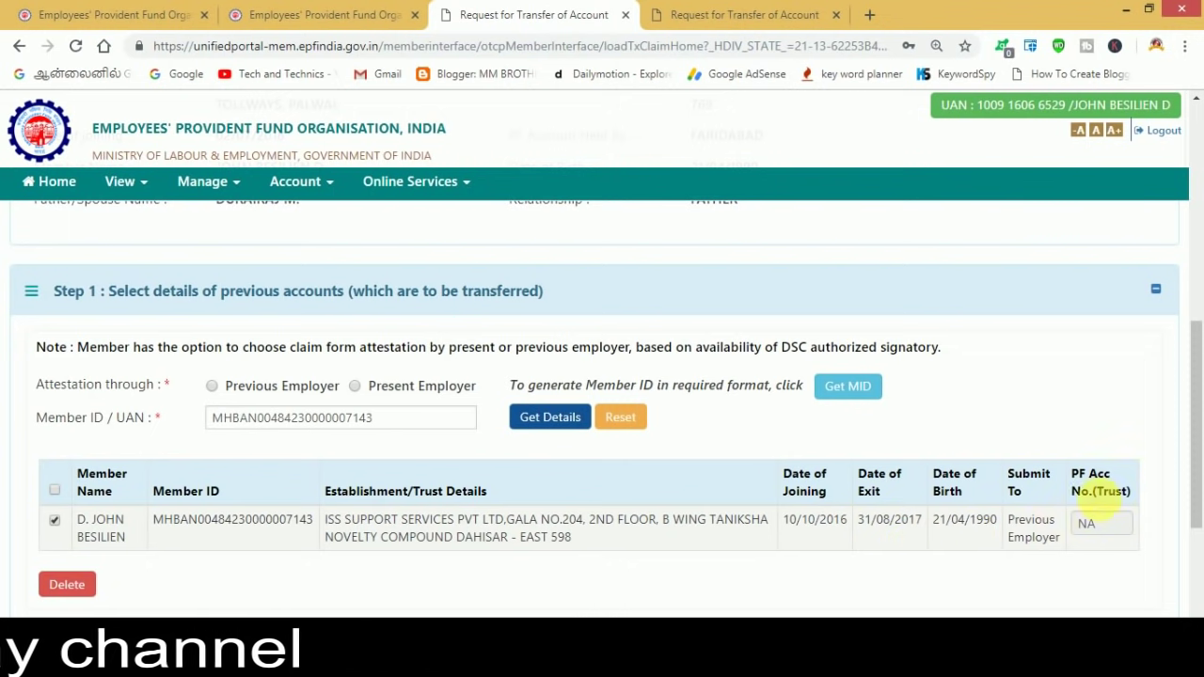
{"action": "left_click_drag", "start_coordinate": [1196, 344], "coordinate": [1192, 427]}
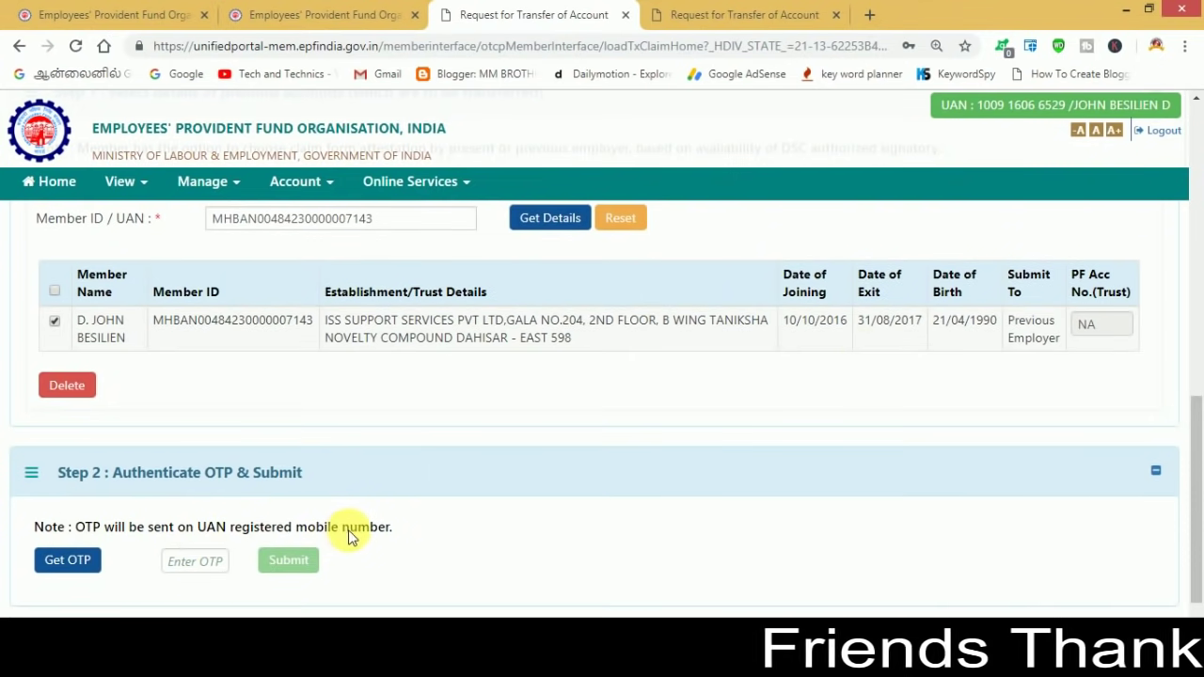
{"action": "left_click", "coordinate": [68, 560]}
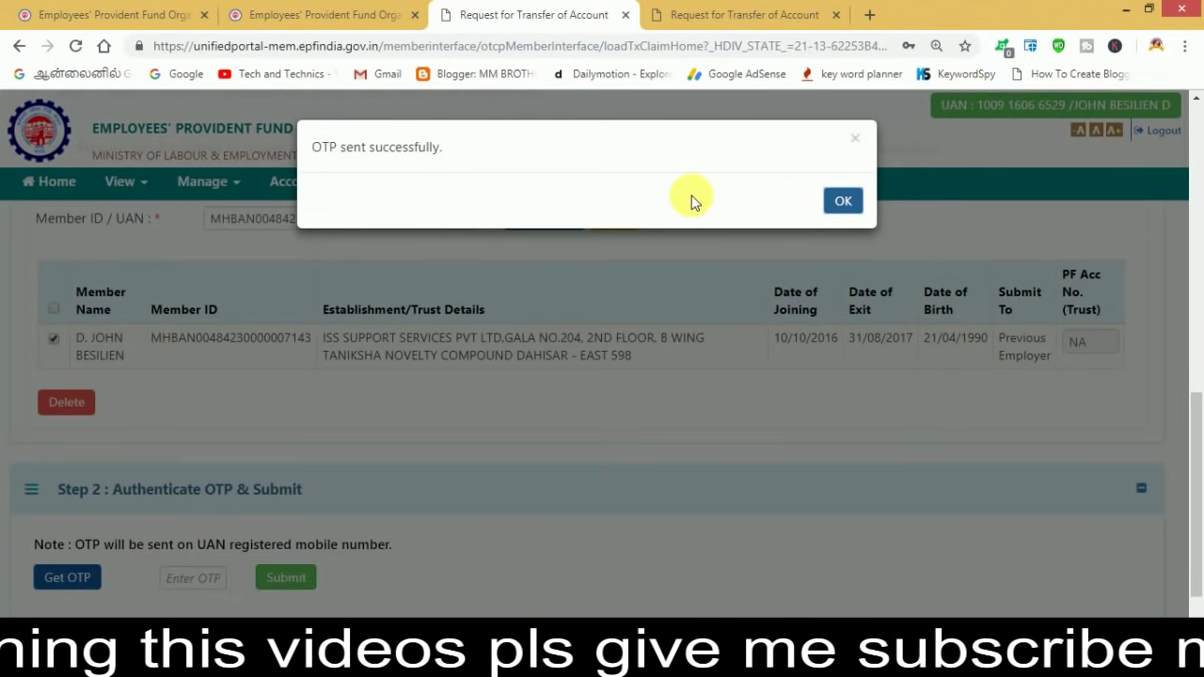
{"action": "left_click", "coordinate": [842, 200]}
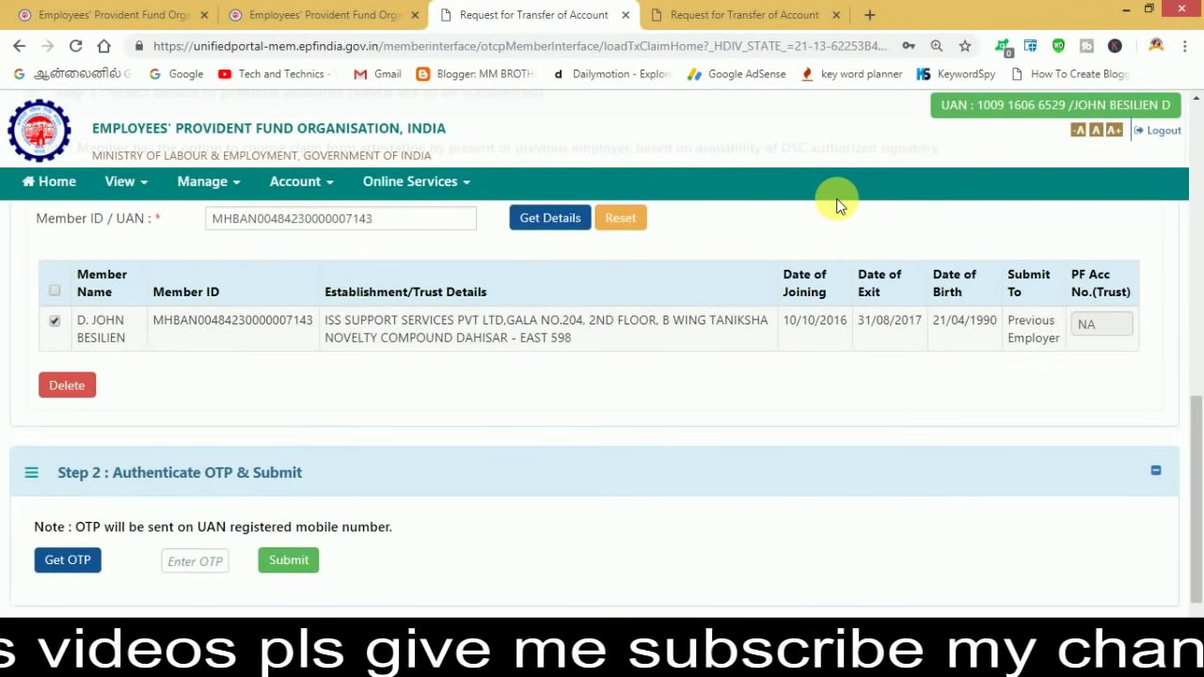
Step: Enter the received OTP and submit the account transfer claim
{"action": "left_click", "coordinate": [195, 560]}
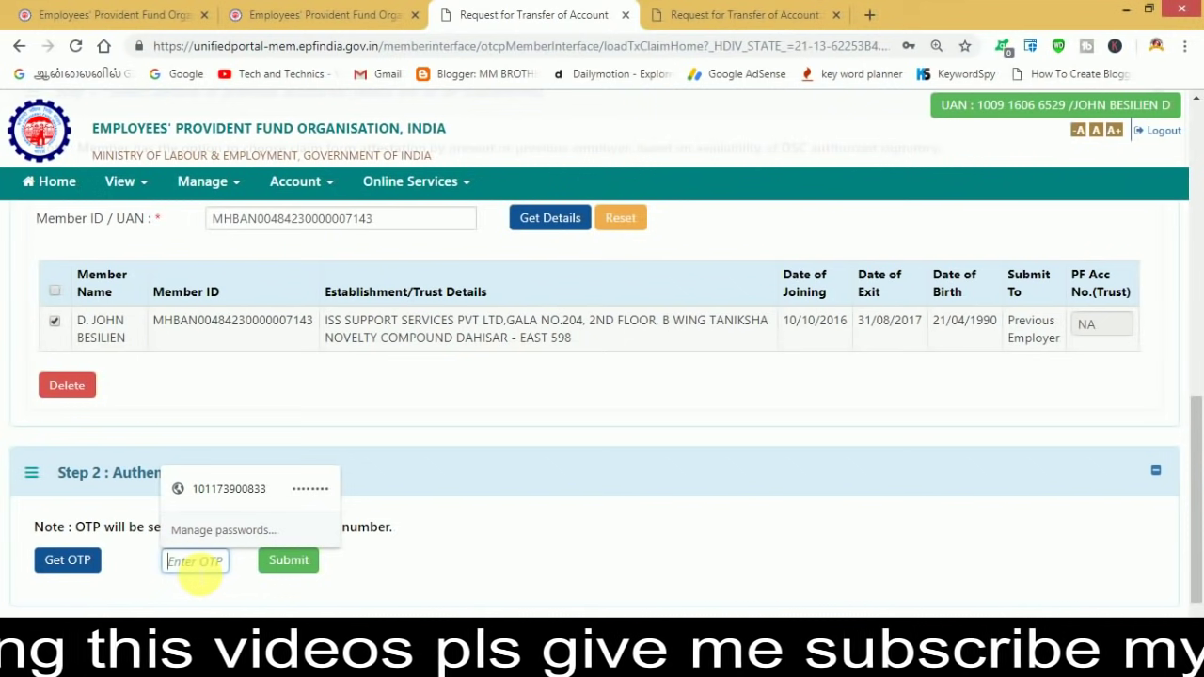
{"action": "type", "text": "••••"}
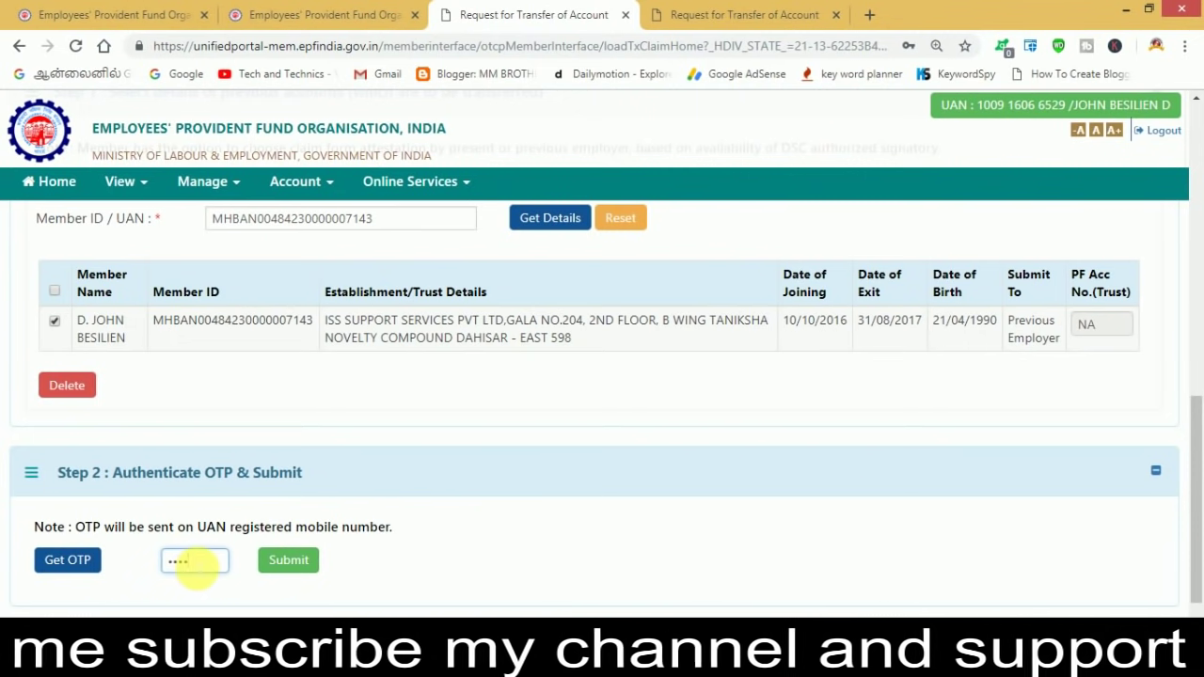
{"action": "left_click", "coordinate": [295, 565]}
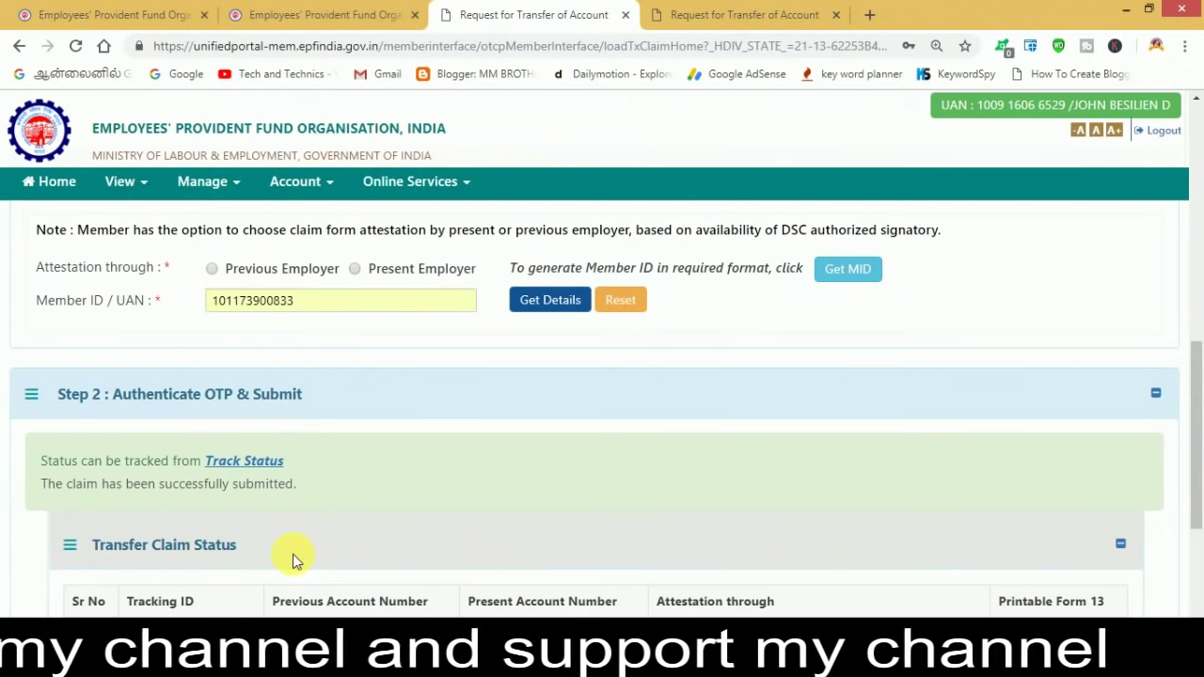
Step: Review the previous and present account numbers of the submitted claim in the Transfer Claim Status table
{"action": "left_click_drag", "start_coordinate": [1192, 356], "coordinate": [1194, 402]}
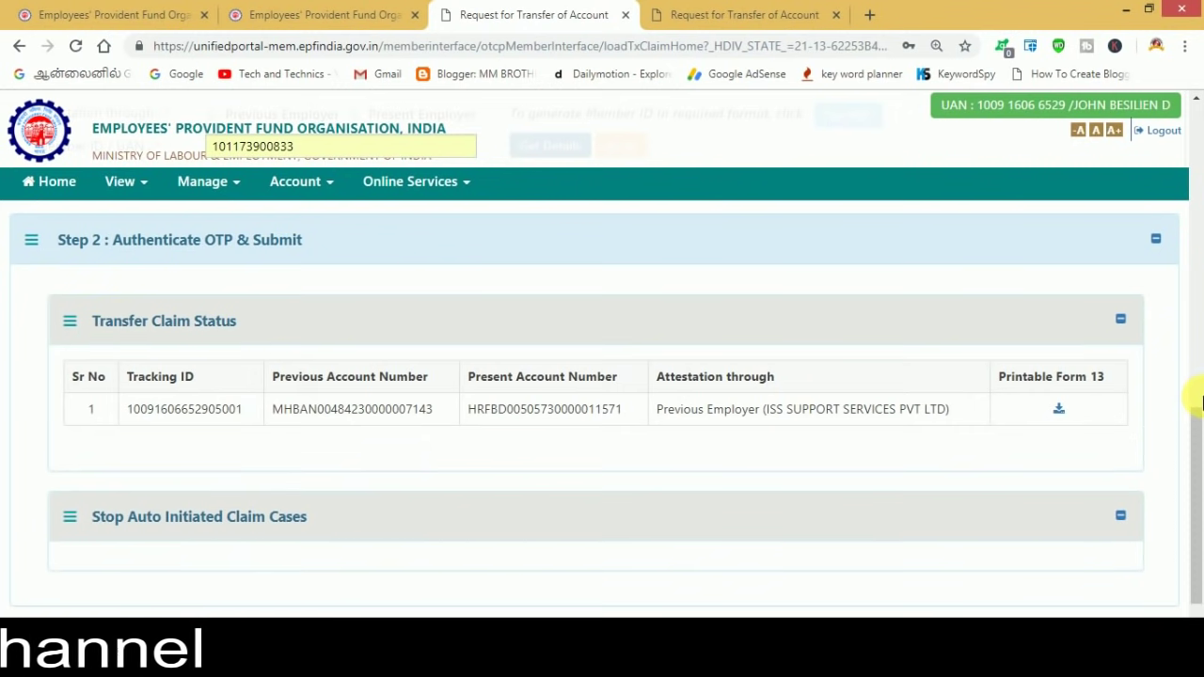
{"action": "left_click_drag", "start_coordinate": [1193, 479], "coordinate": [1197, 525]}
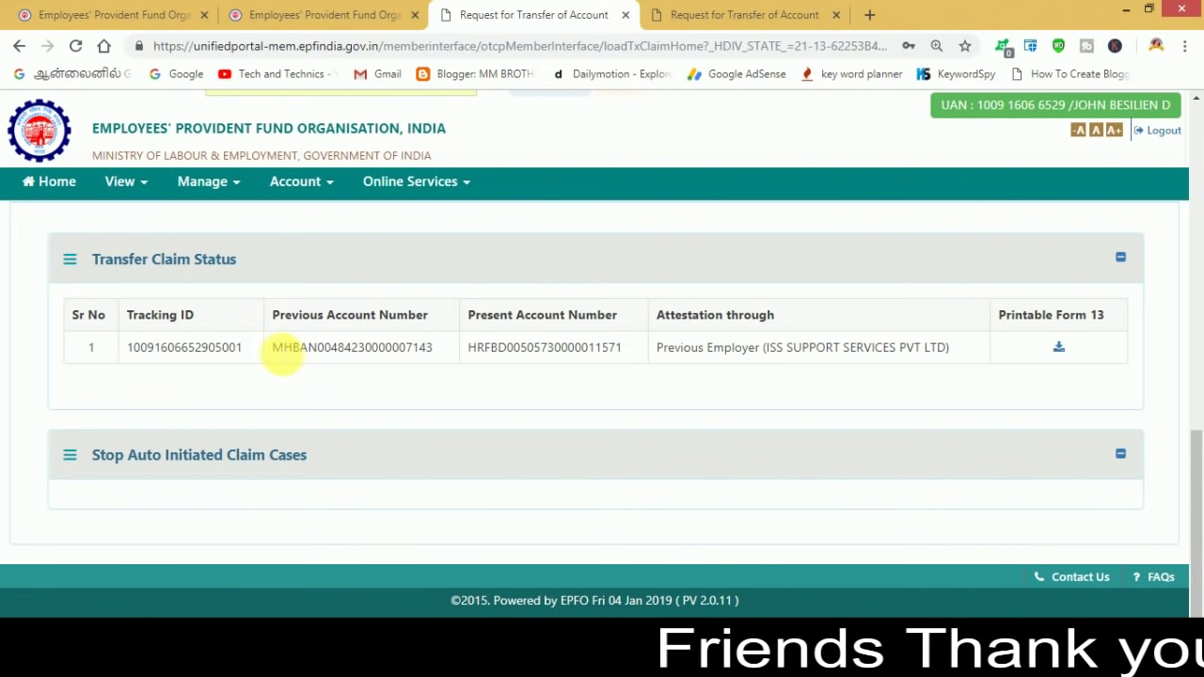
{"action": "left_click_drag", "start_coordinate": [279, 352], "coordinate": [432, 356]}
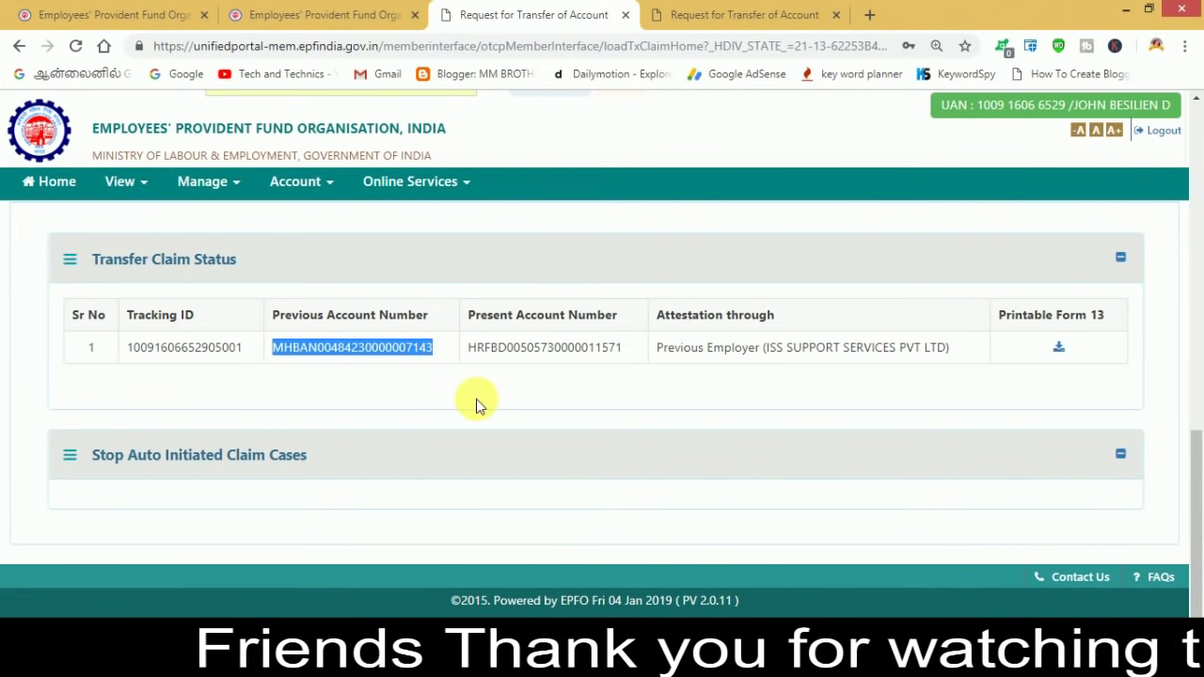
{"action": "left_click", "coordinate": [472, 352]}
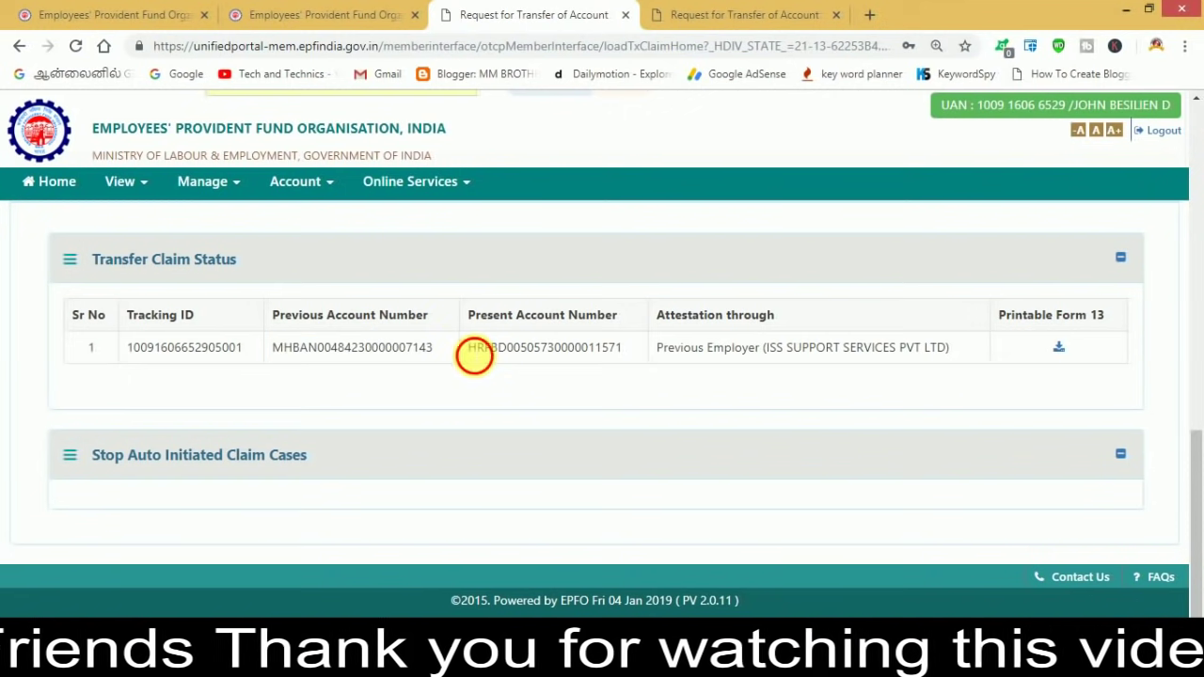
{"action": "left_click_drag", "start_coordinate": [474, 355], "coordinate": [628, 355]}
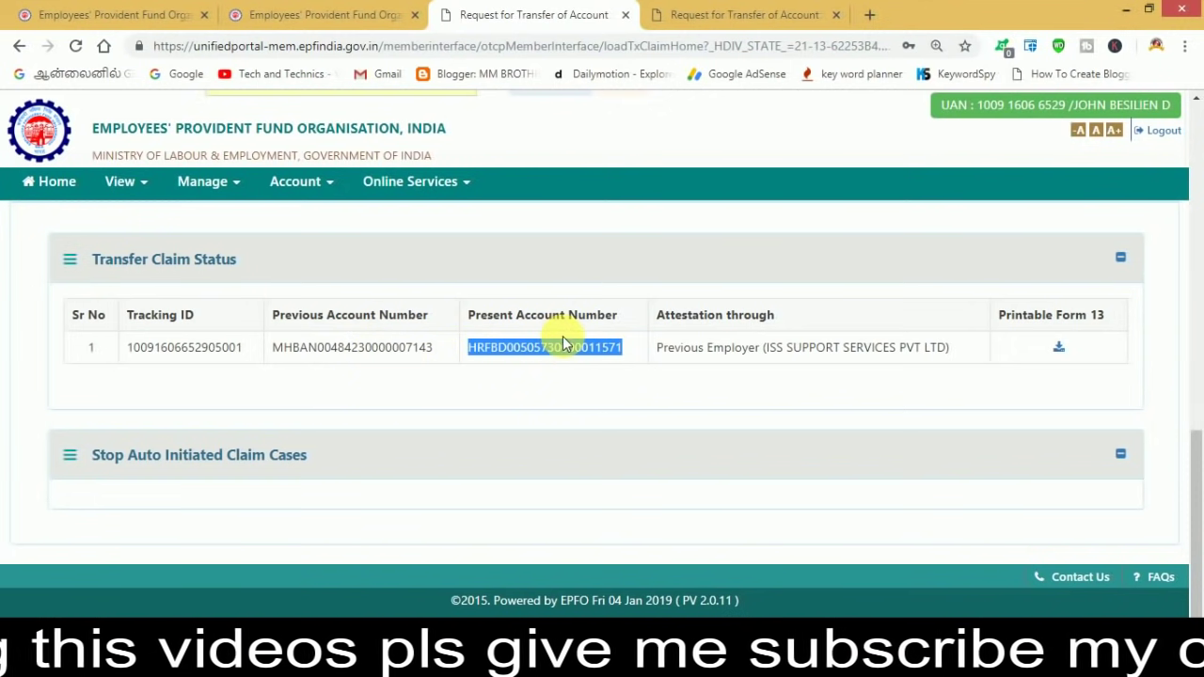
{"action": "left_click", "coordinate": [642, 405]}
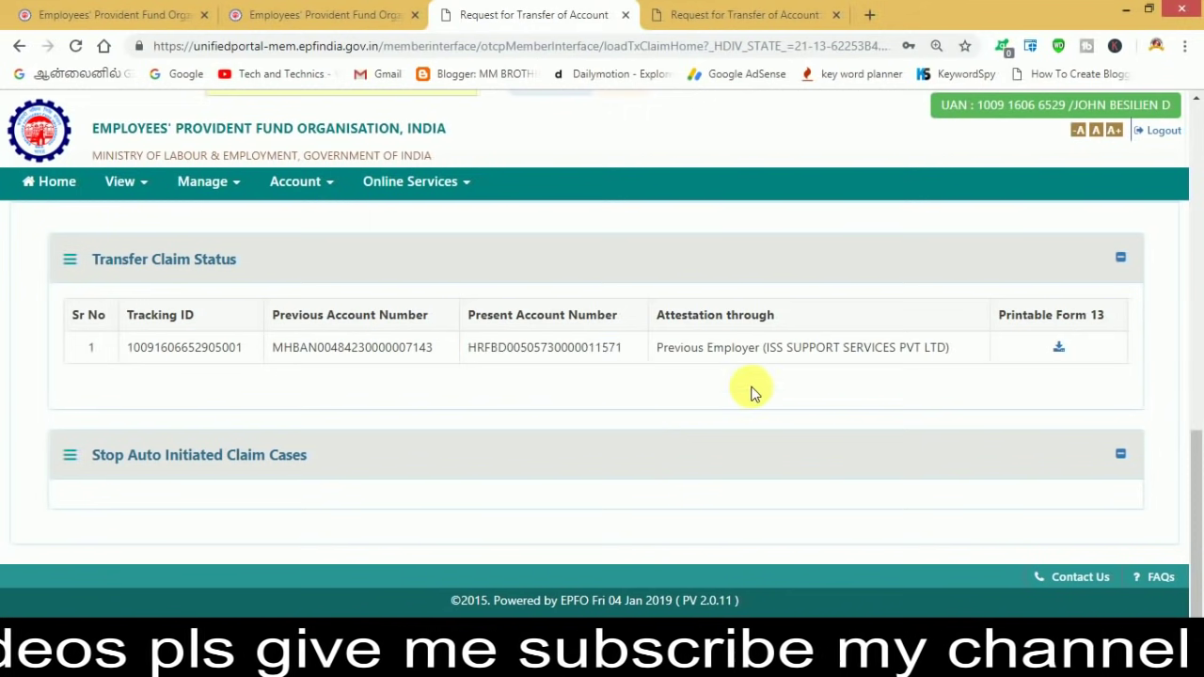
Step: Examine the claim's Printable Form 13 entry and the last digits of its present account number
{"action": "left_click", "coordinate": [1060, 349]}
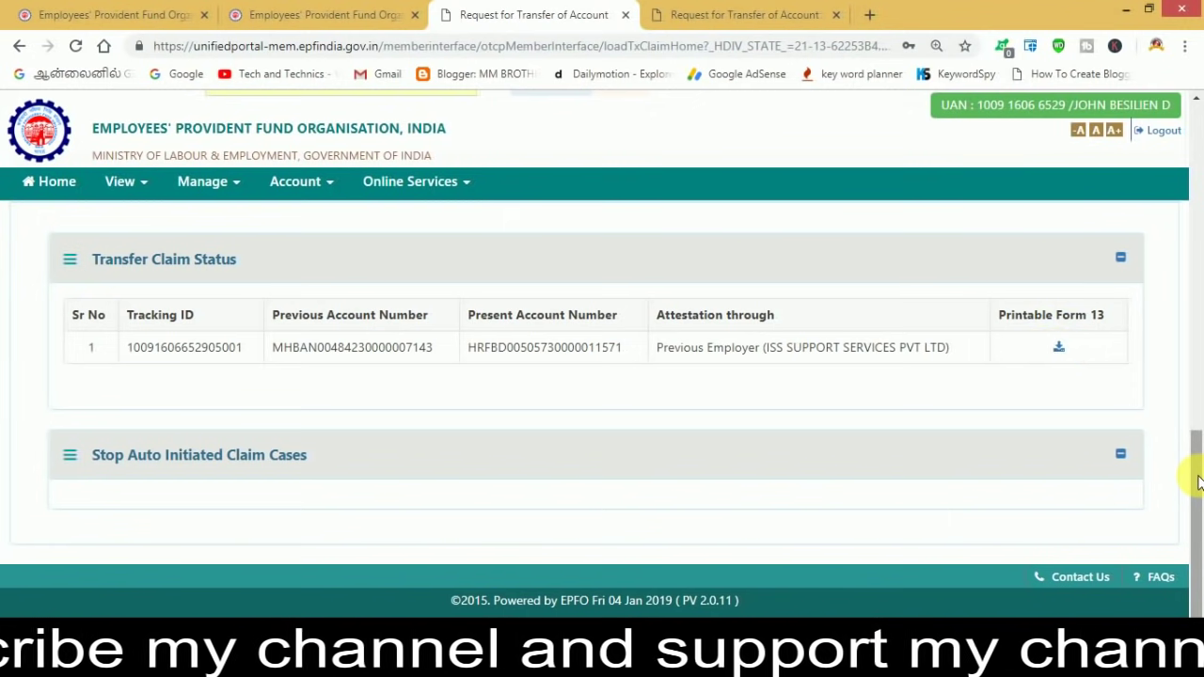
{"action": "left_click_drag", "start_coordinate": [1199, 481], "coordinate": [1199, 508]}
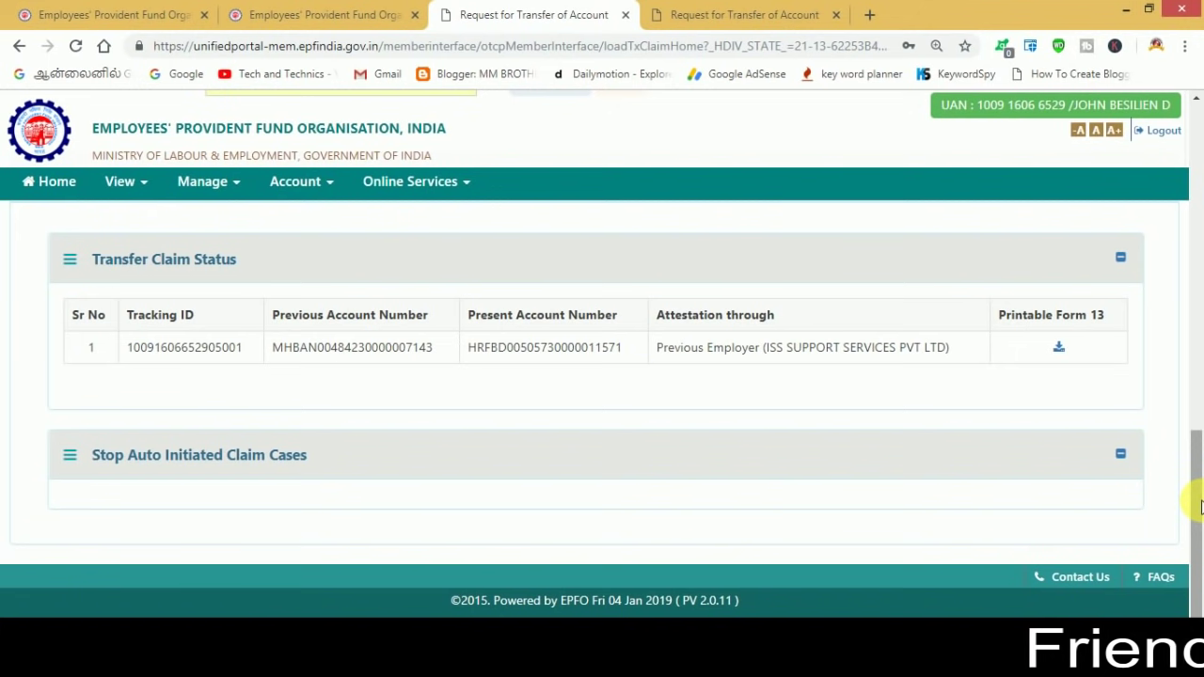
{"action": "left_click_drag", "start_coordinate": [1194, 500], "coordinate": [1185, 551]}
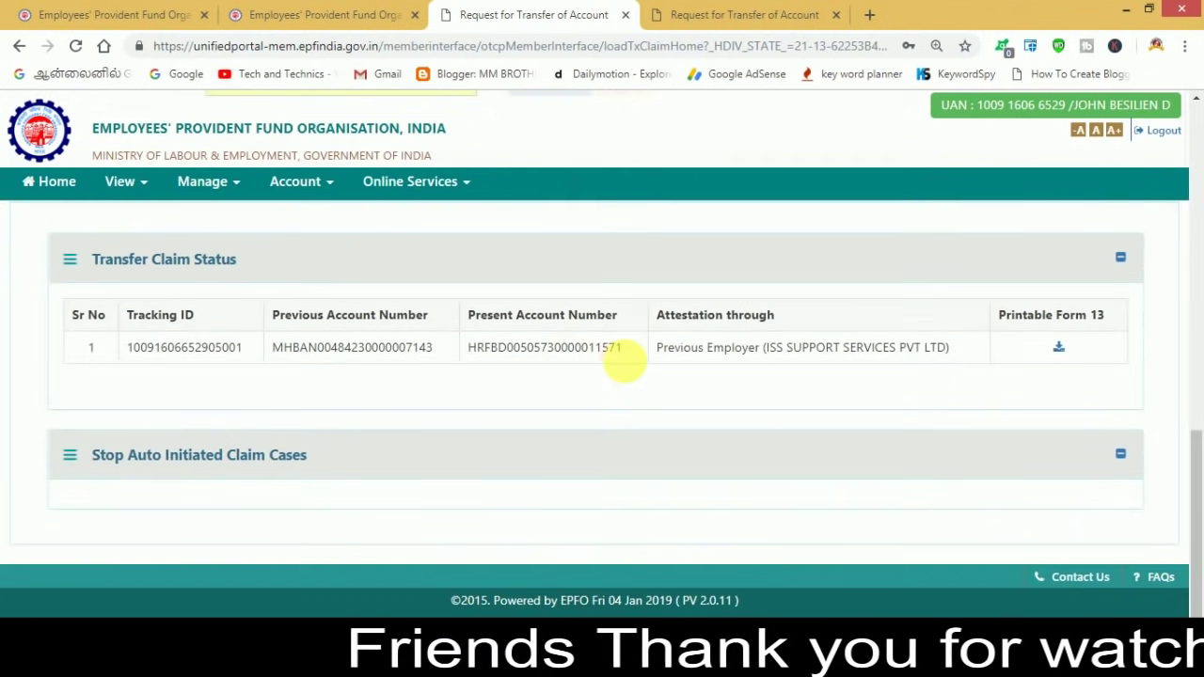
{"action": "left_click_drag", "start_coordinate": [595, 349], "coordinate": [618, 357]}
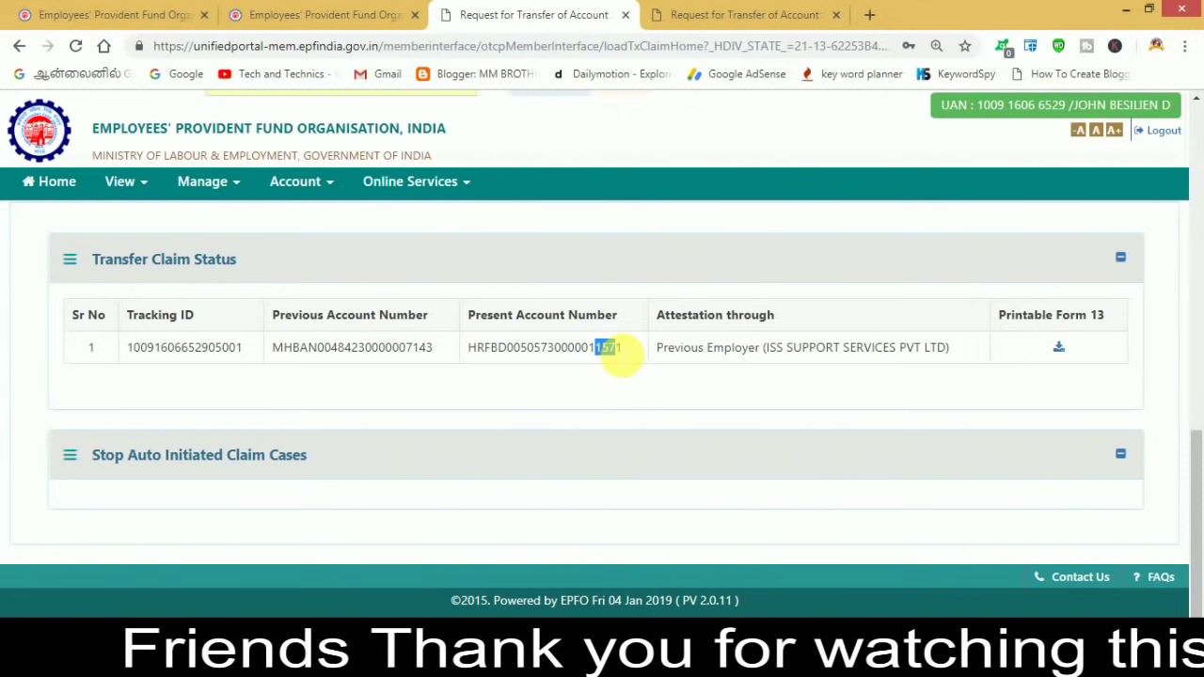
{"action": "left_click", "coordinate": [620, 354]}
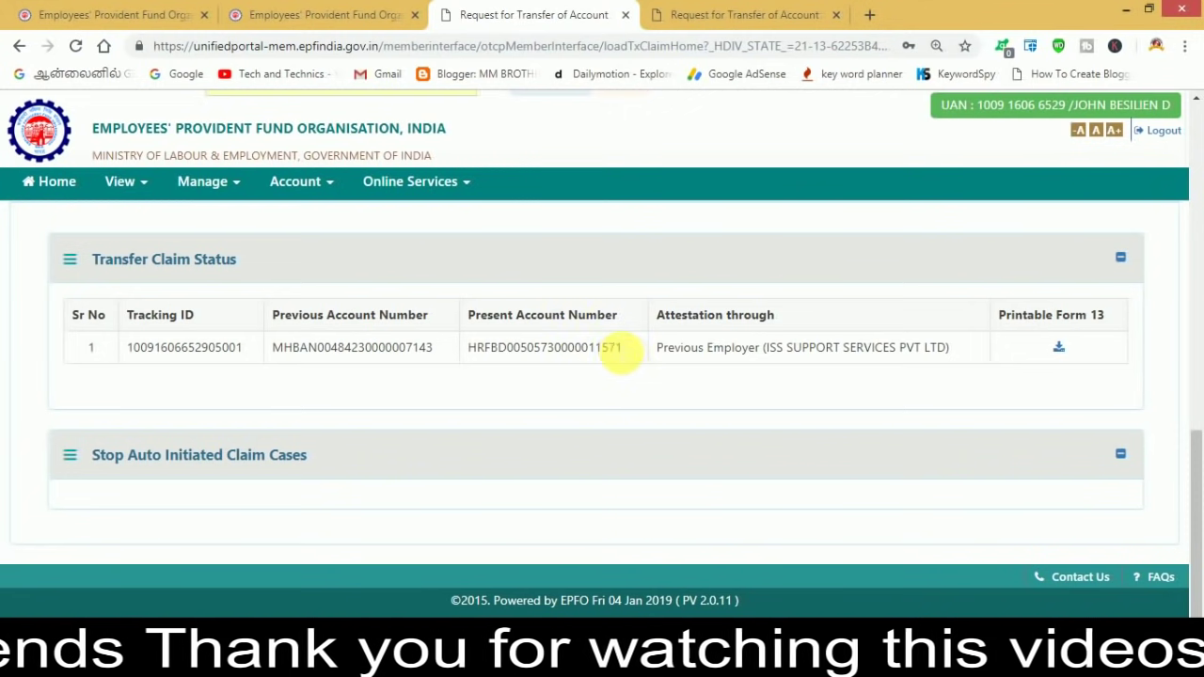
{"action": "left_click_drag", "start_coordinate": [621, 352], "coordinate": [595, 352]}
{"action": "left_click", "coordinate": [607, 375]}
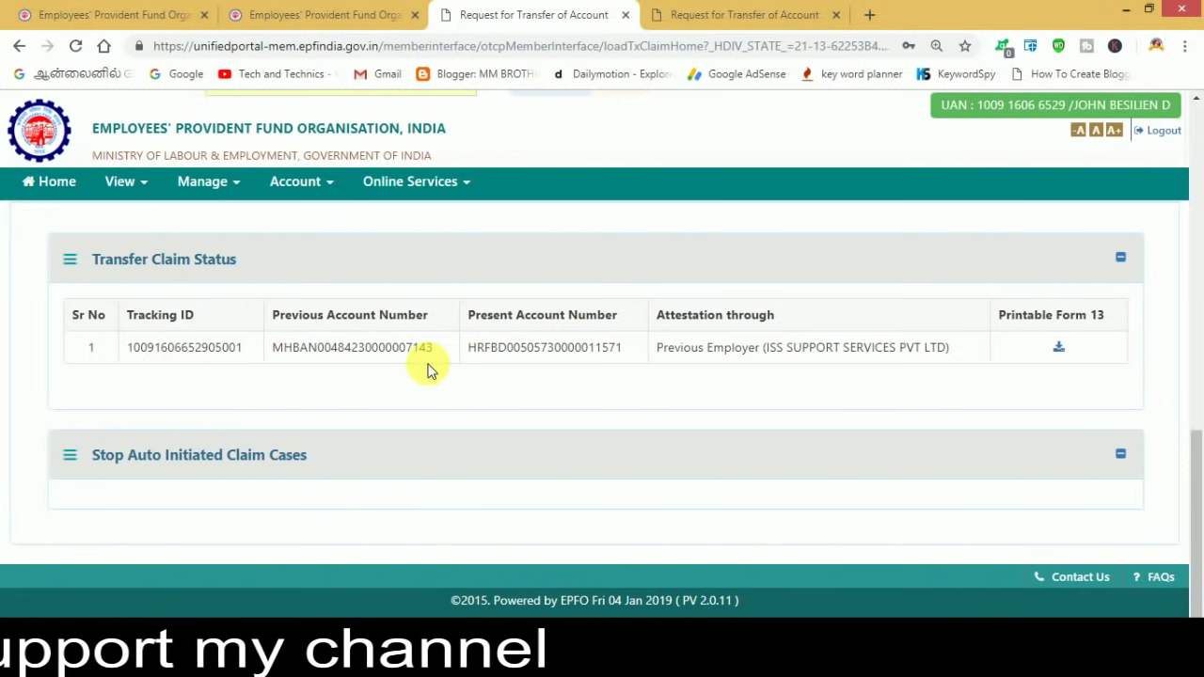
Step: Open a new One Member - One EPF Account transfer request at its previous account details section
{"action": "left_click", "coordinate": [470, 184]}
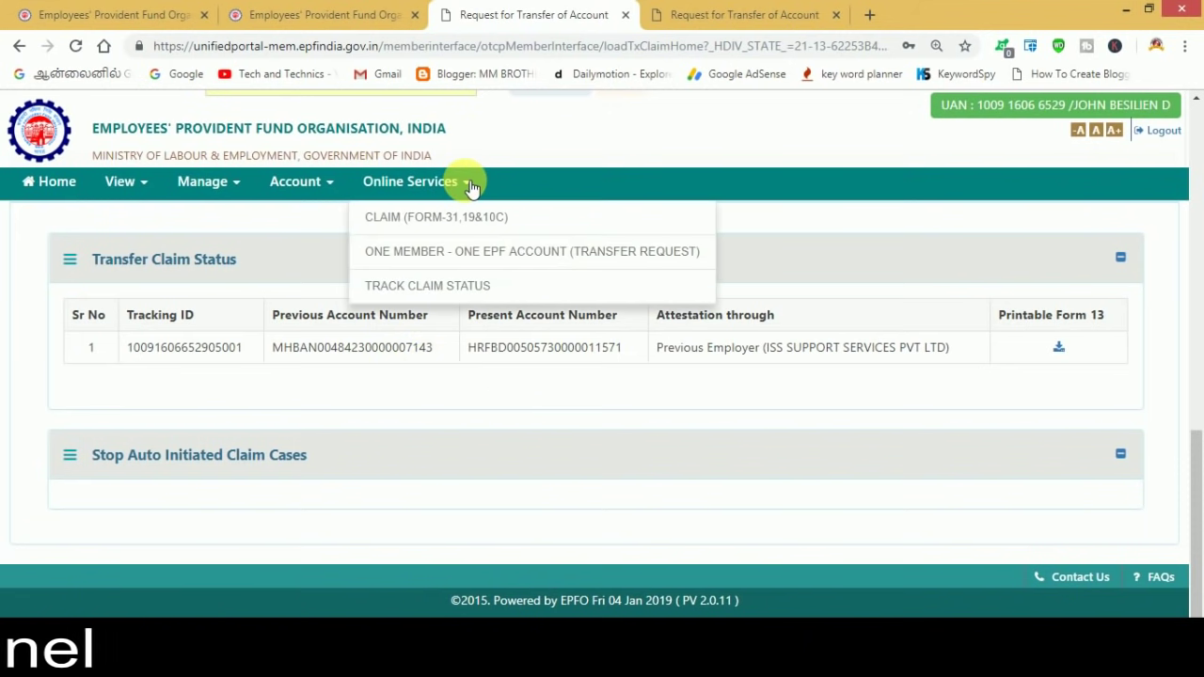
{"action": "left_click", "coordinate": [501, 257]}
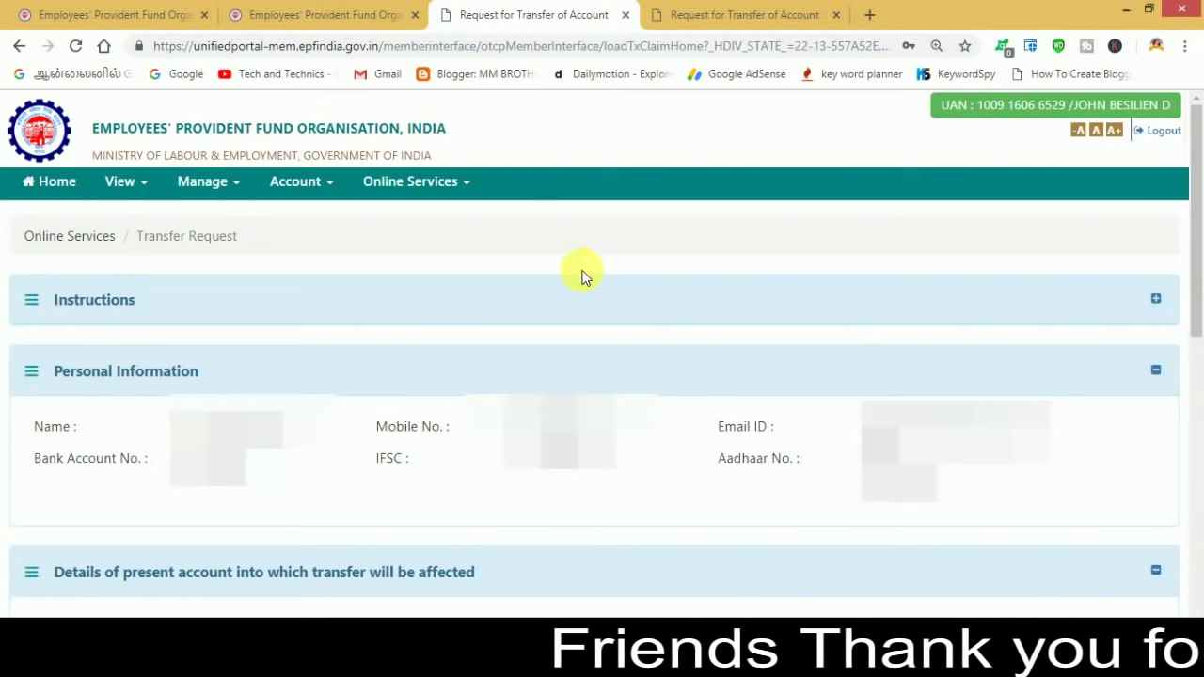
{"action": "left_click_drag", "start_coordinate": [1194, 209], "coordinate": [1198, 357]}
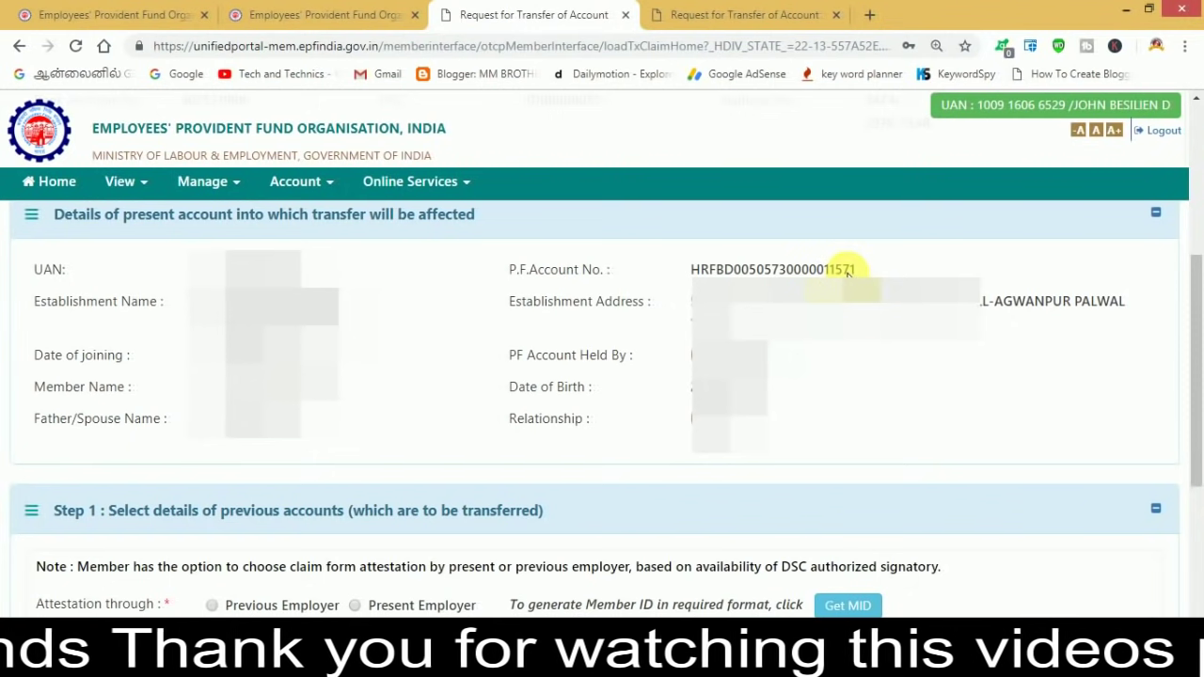
{"action": "left_click_drag", "start_coordinate": [1198, 273], "coordinate": [1196, 301]}
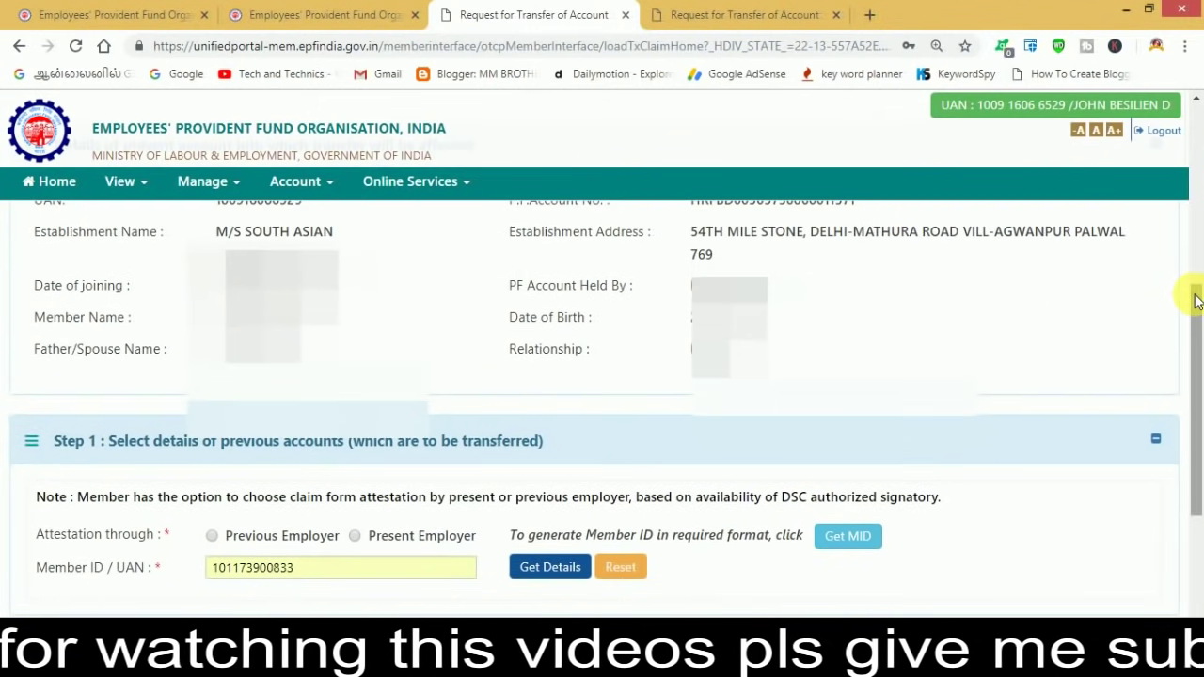
Step: Clear the prefilled Member ID / UAN and choose Previous Employer for the claim attestation
{"action": "left_click", "coordinate": [414, 575]}
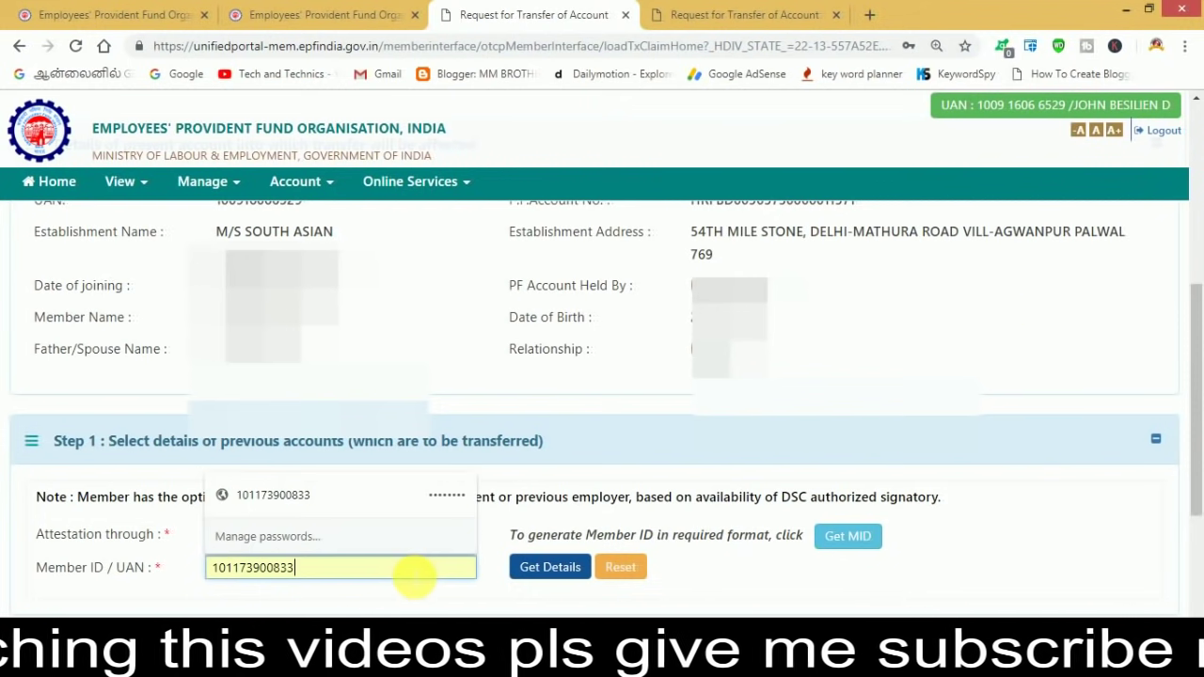
{"action": "key", "text": "BackSpace"}
{"action": "key", "text": "BackSpace"}
{"action": "key", "text": "BackSpace"}
{"action": "key", "text": "BackSpace"}
{"action": "key", "text": "BackSpace"}
{"action": "key", "text": "BackSpace"}
{"action": "key", "text": "BackSpace"}
{"action": "key", "text": "BackSpace"}
{"action": "key", "text": "BackSpace"}
{"action": "key", "text": "BackSpace"}
{"action": "key", "text": "BackSpace"}
{"action": "key", "text": "BackSpace"}
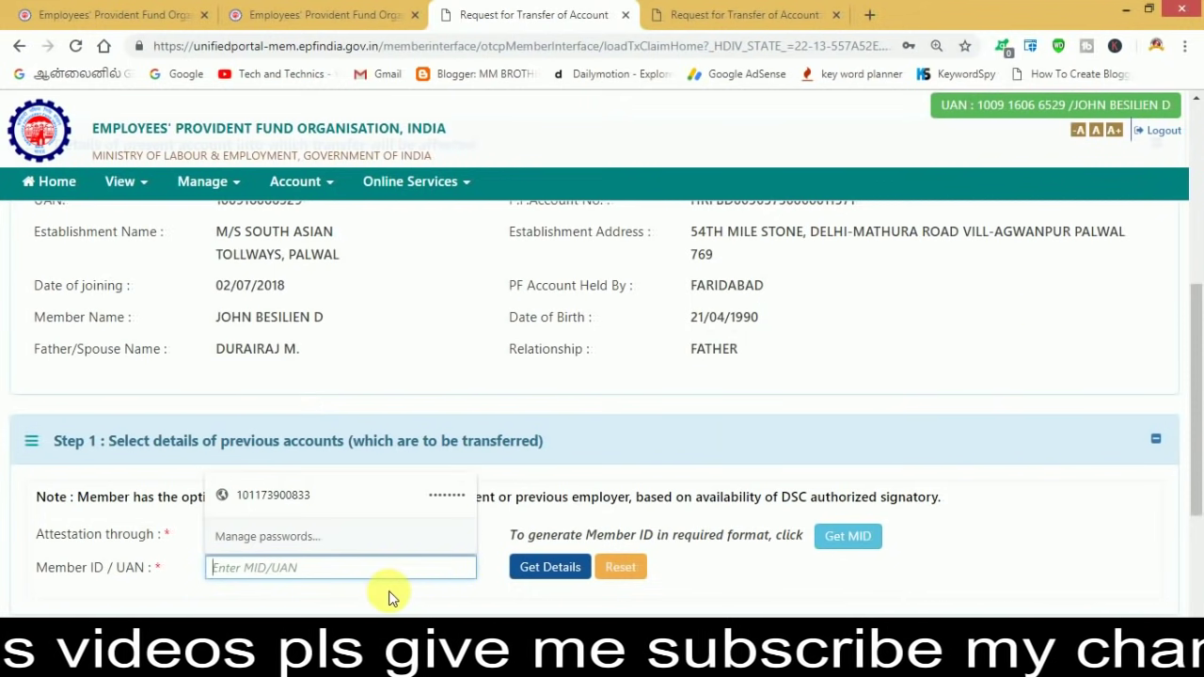
{"action": "left_click", "coordinate": [210, 537]}
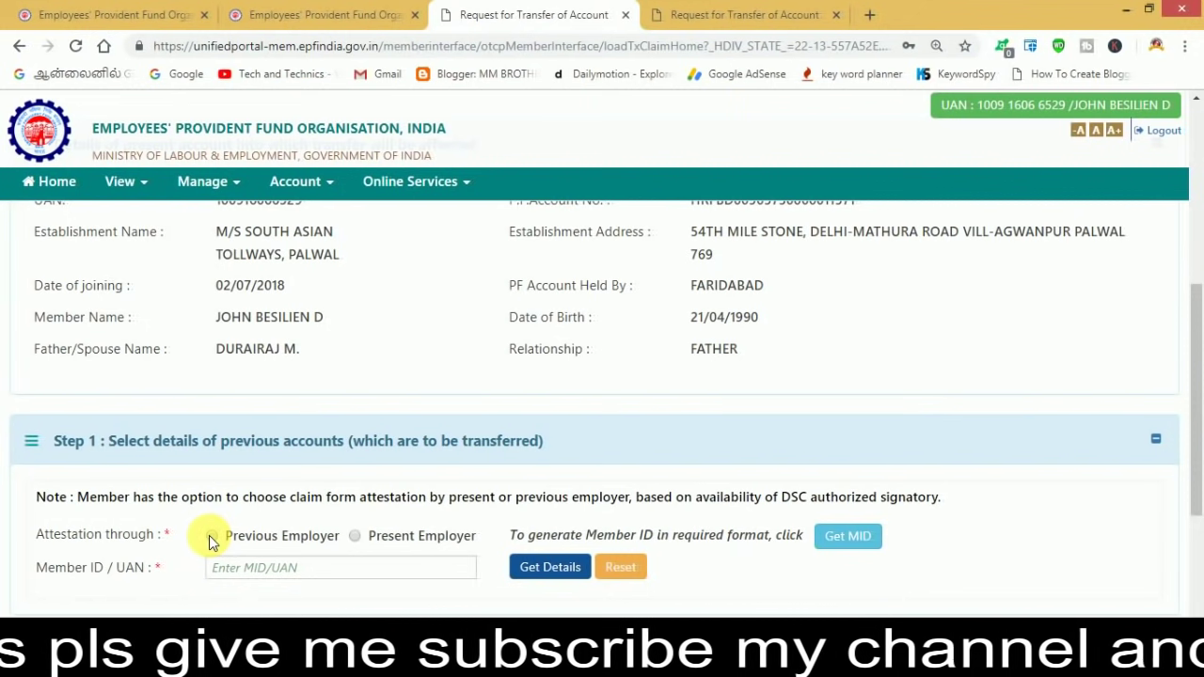